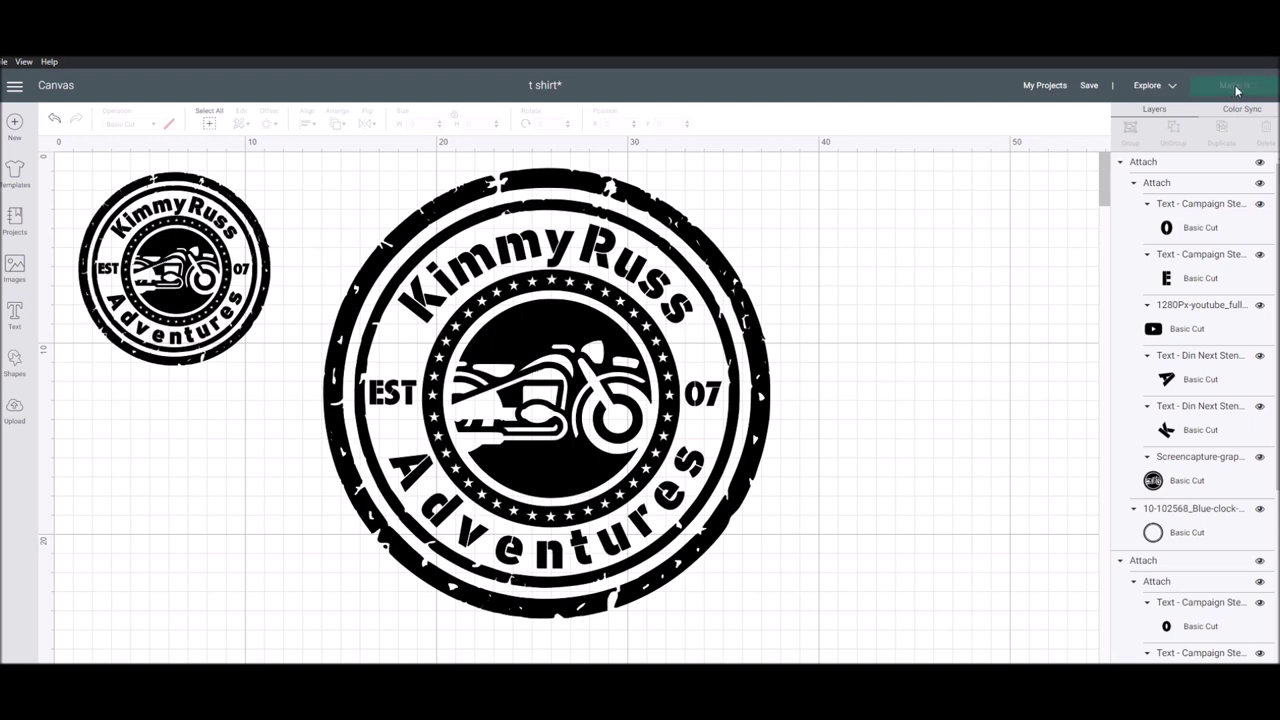
Send the large and small emblems to their cutting mats and turn on mirroring for them.
left_click(1236, 87)
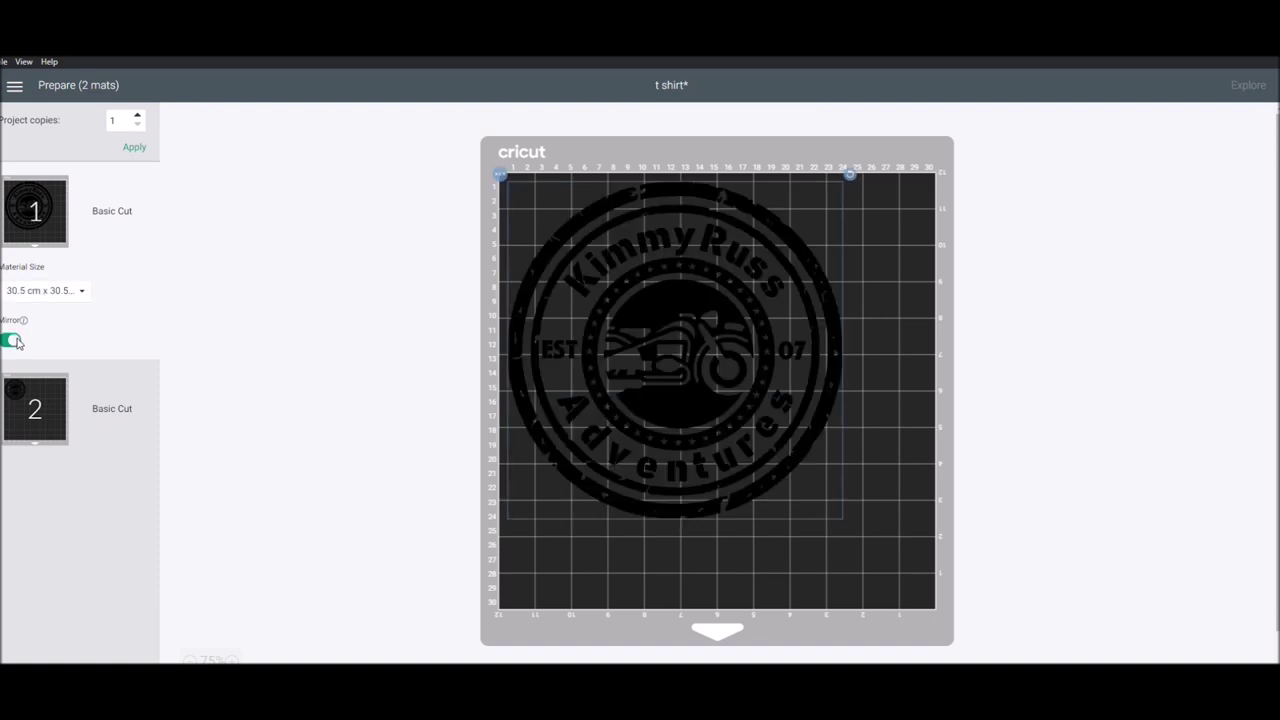
left_click(42, 415)
left_click(12, 440)
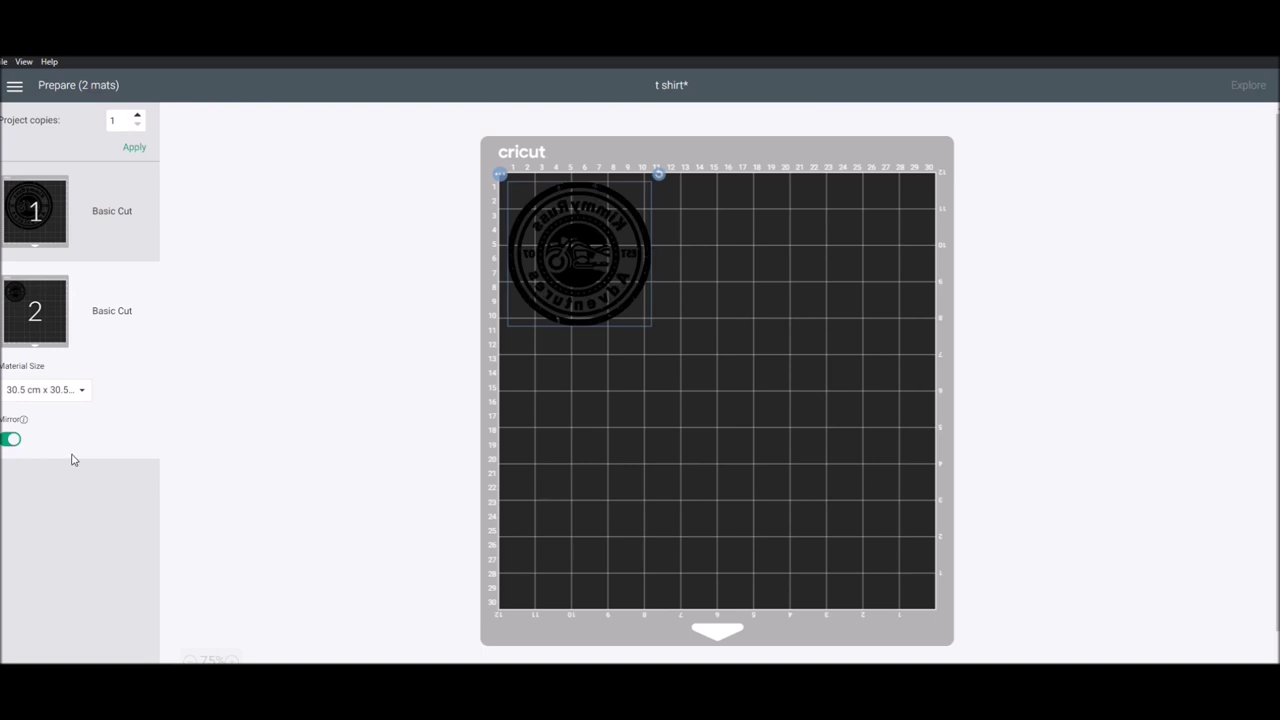
left_click(33, 205)
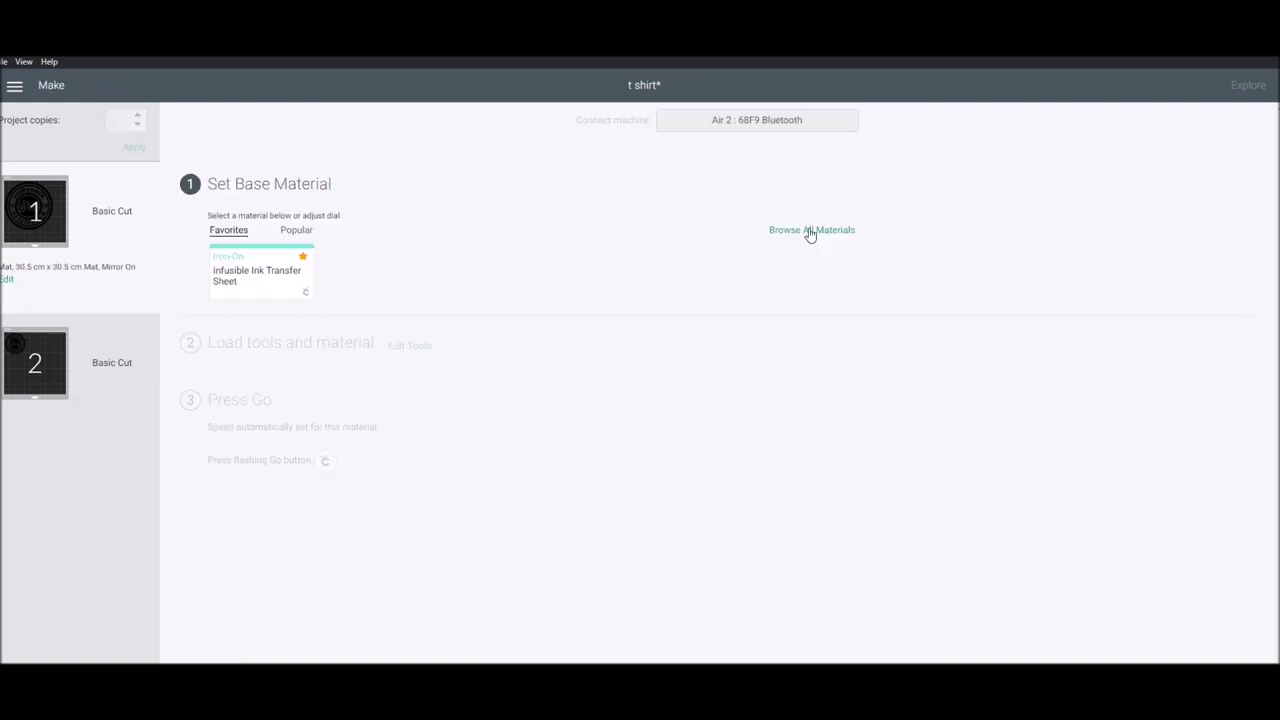
Pick Everyday Iron-On from the full materials list, under the Iron-On section.
left_click(810, 231)
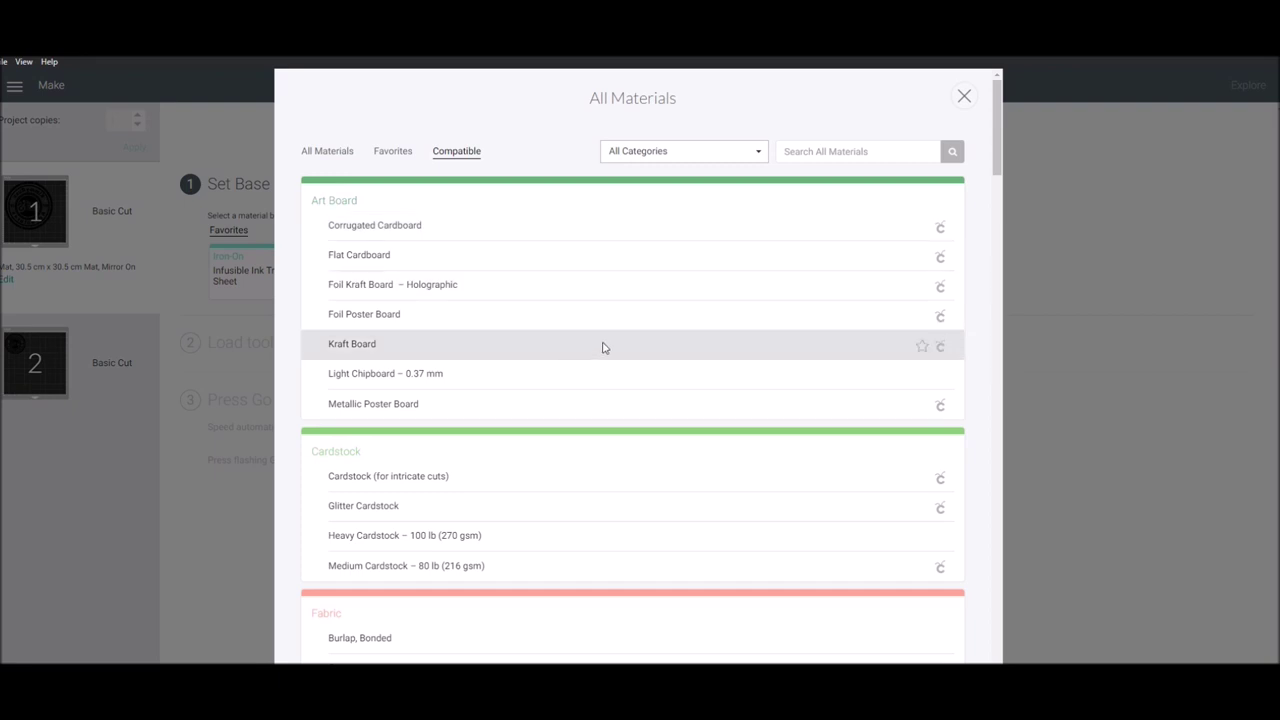
scroll(604, 347, "down", 2)
scroll(604, 347, "down", 3)
scroll(604, 347, "down", 1)
scroll(604, 347, "down", 1)
scroll(604, 347, "down", 2)
scroll(360, 360, "down", 1)
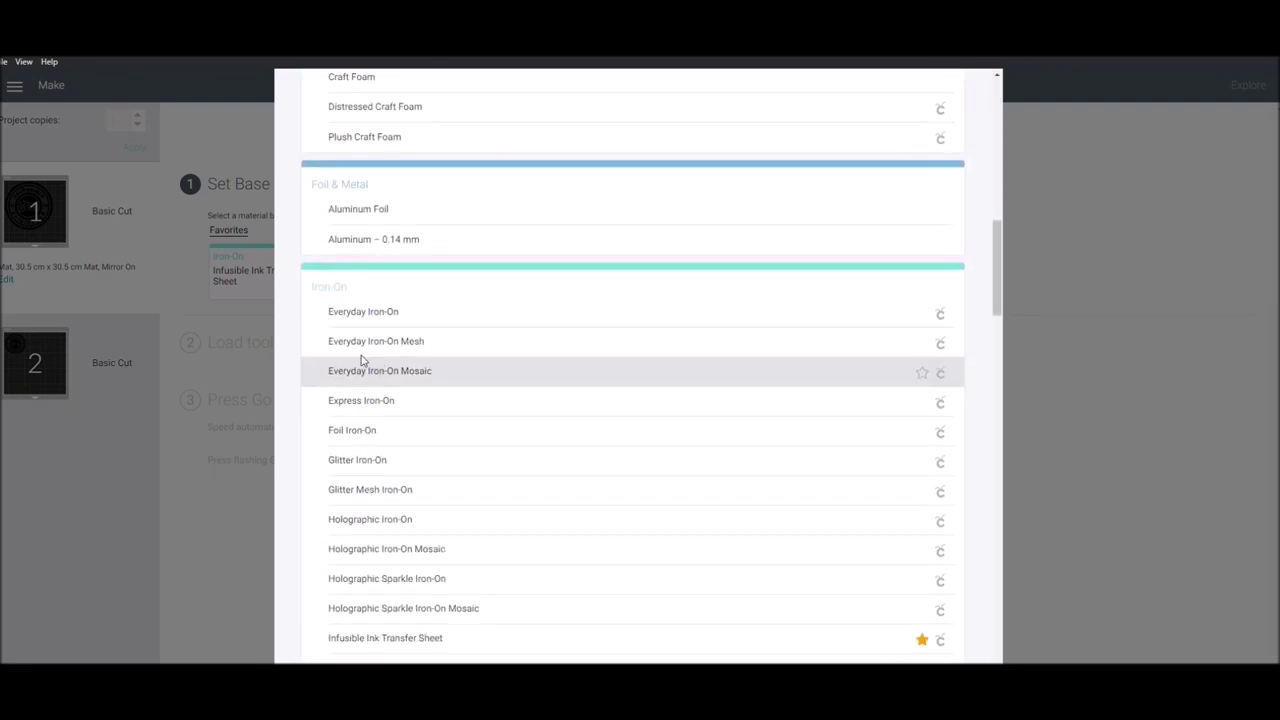
left_click(365, 311)
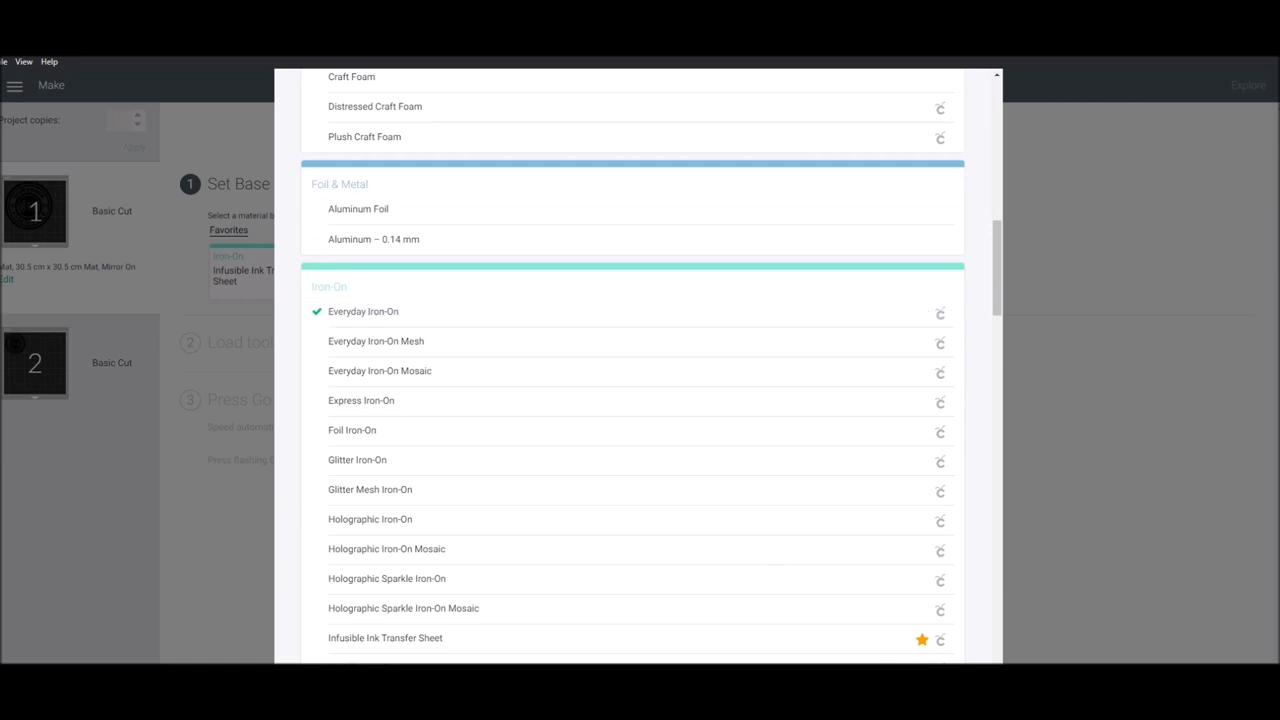